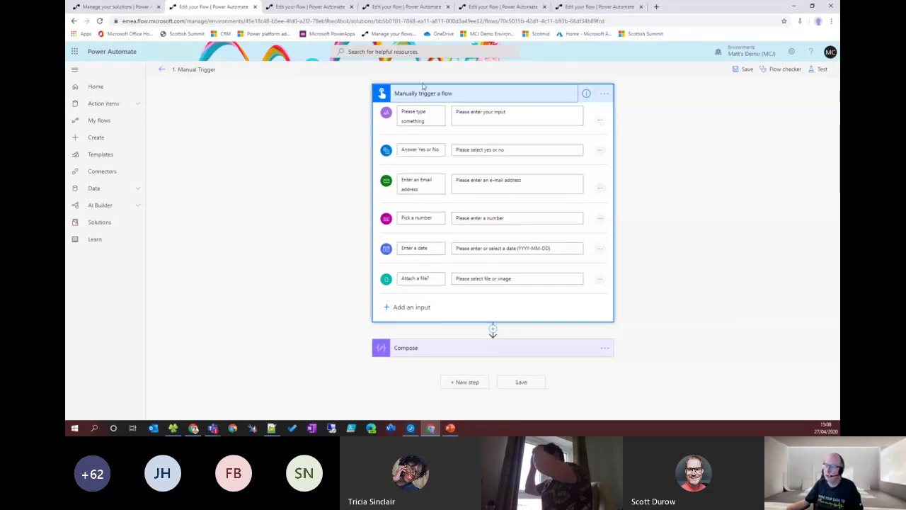
# Expand the Compose action in the 1. Manual Trigger flow and examine its inputs alongside the trigger's input fields
pyautogui.click(427, 352)
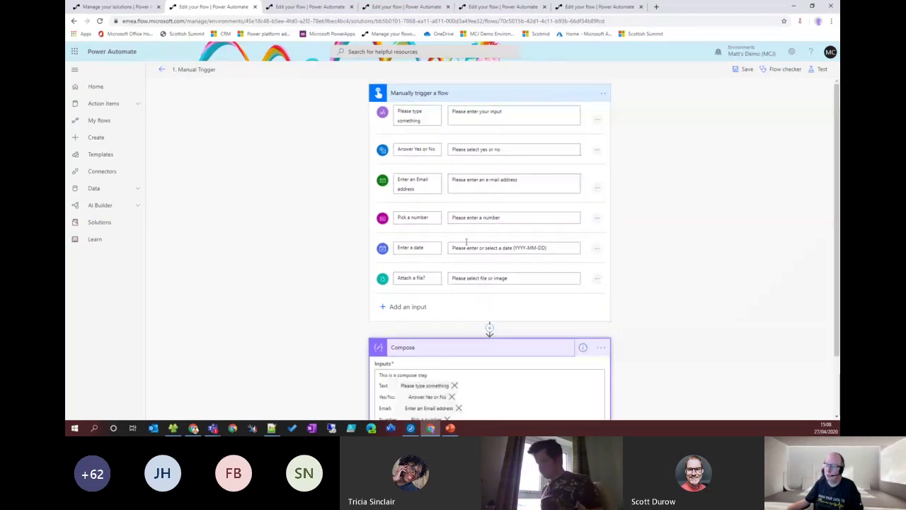
pyautogui.scroll(-2, 481, 287)
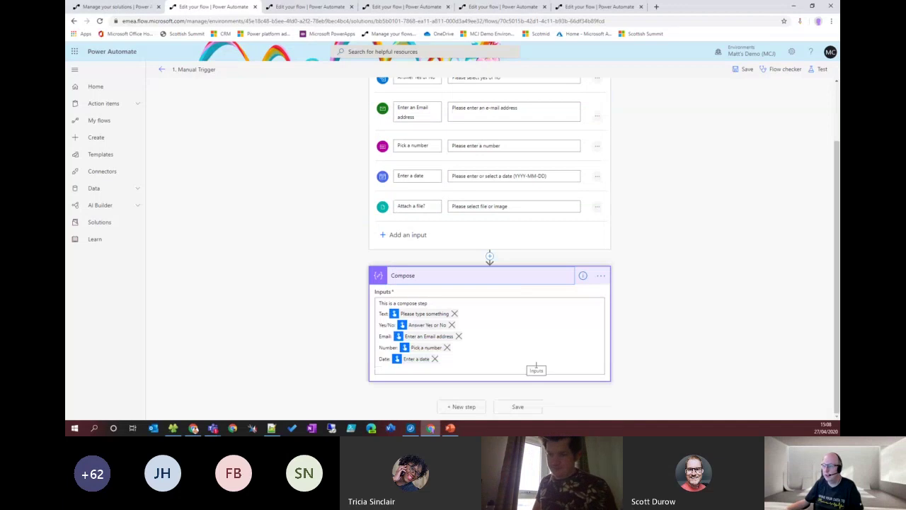
pyautogui.scroll(2, 538, 366)
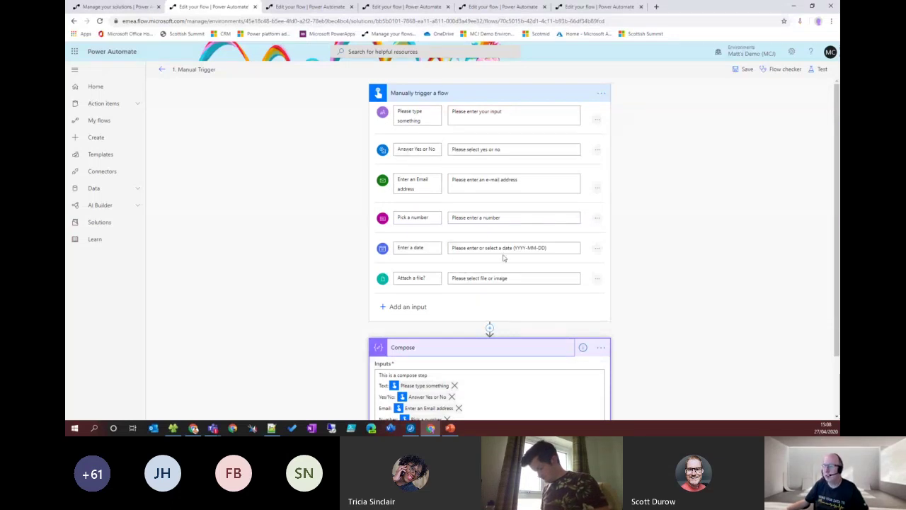
pyautogui.scroll(-1, 283, 349)
pyautogui.scroll(1, 559, 287)
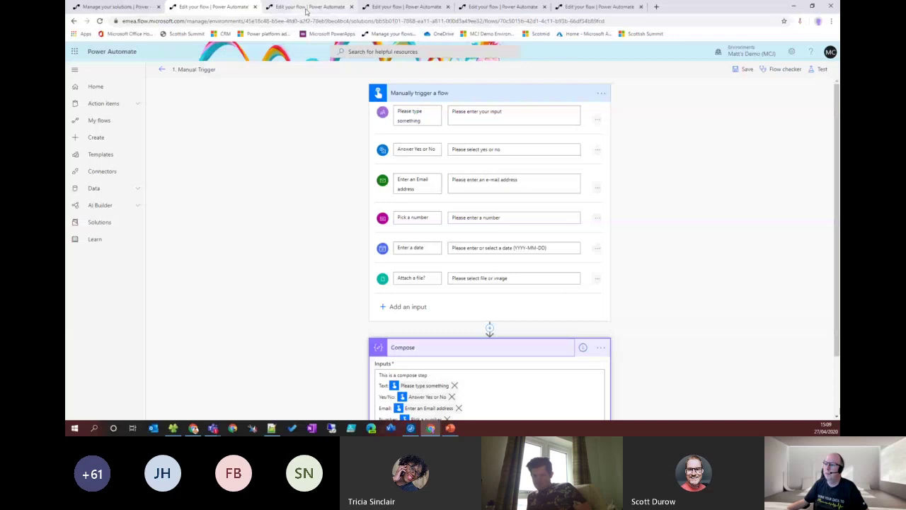
# Switch to the 2. Scope flow and examine its trigger and the actions grouped inside the Scope, leaving both collapsed
pyautogui.click(306, 7)
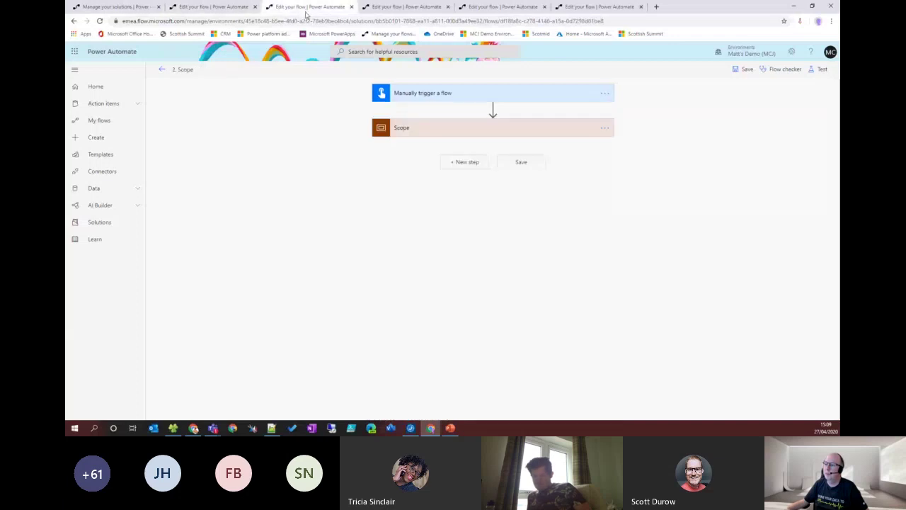
pyautogui.click(492, 94)
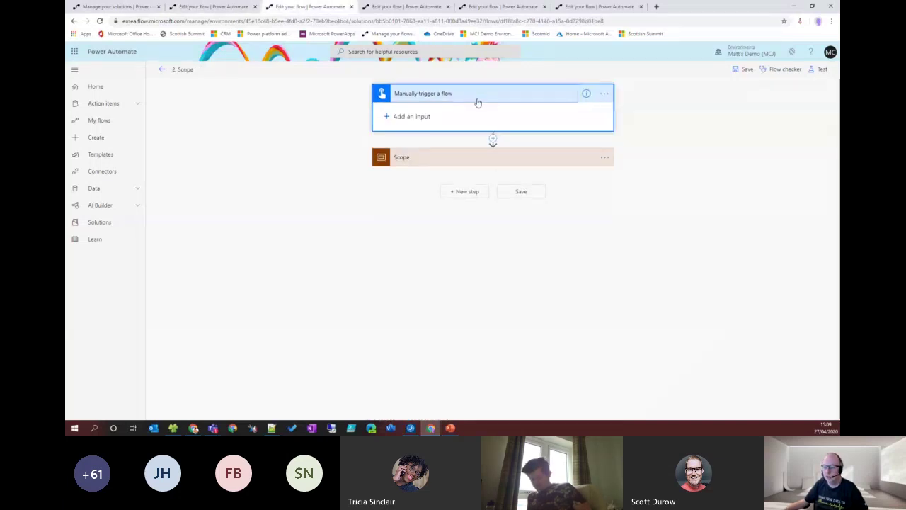
pyautogui.click(513, 101)
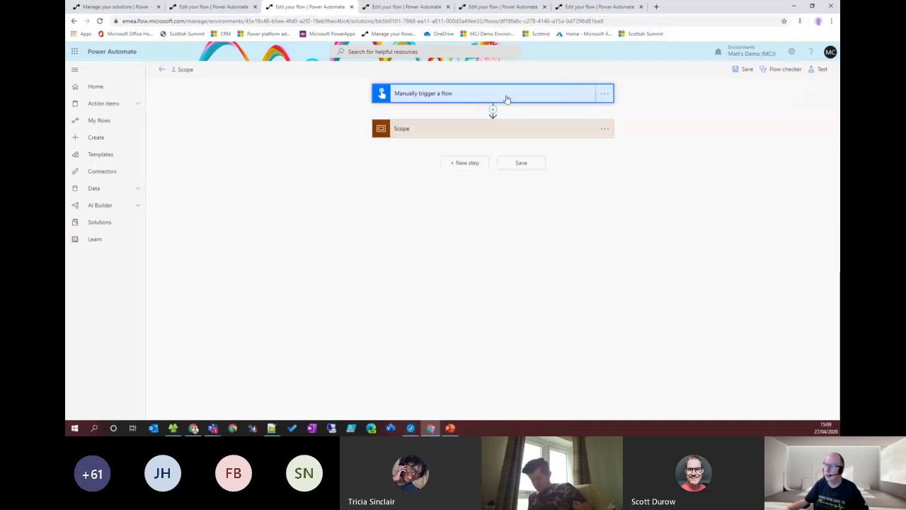
pyautogui.click(519, 131)
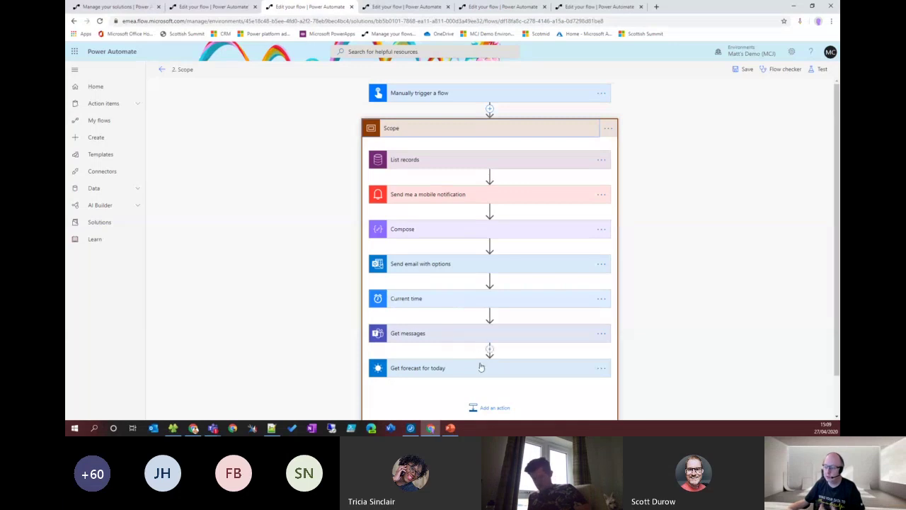
pyautogui.click(531, 128)
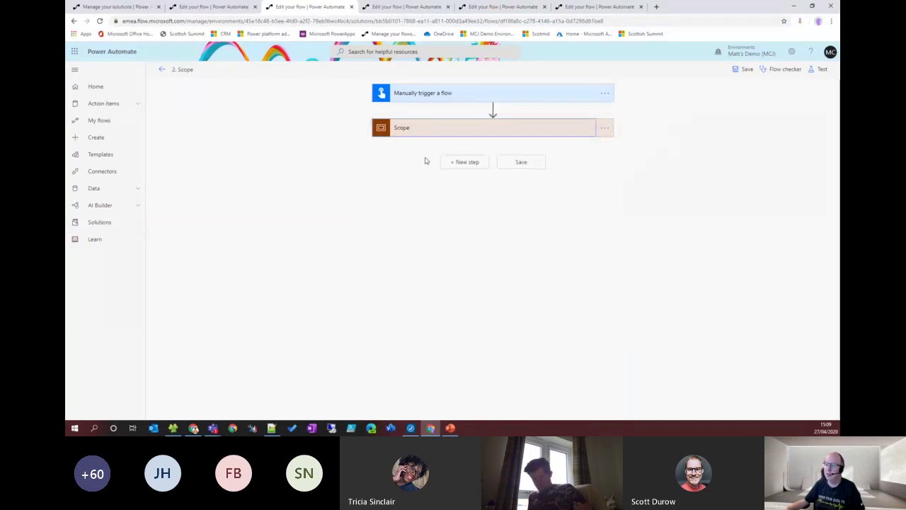
pyautogui.click(527, 132)
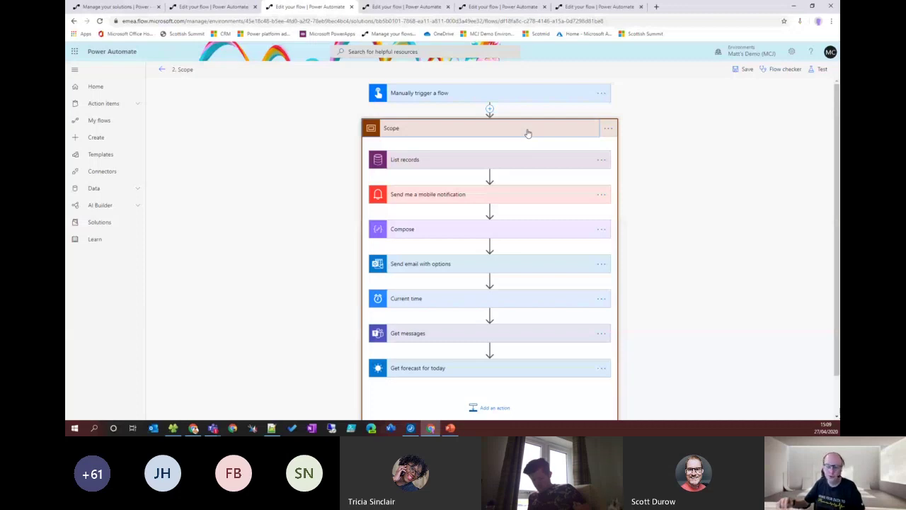
pyautogui.click(527, 133)
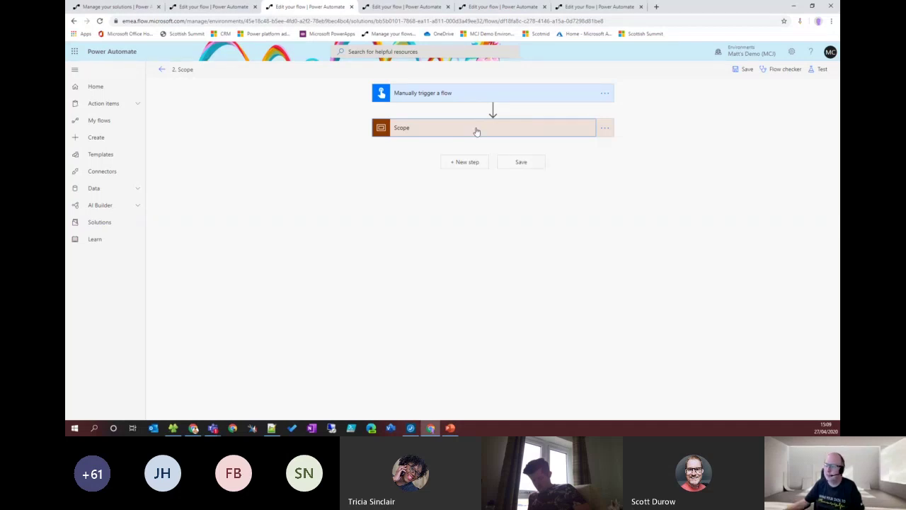
# Switch to the 3. Copy and Paste flow and look at the actions inside its Scope, leaving it collapsed
pyautogui.hotkey('ctrl', 'Tab')
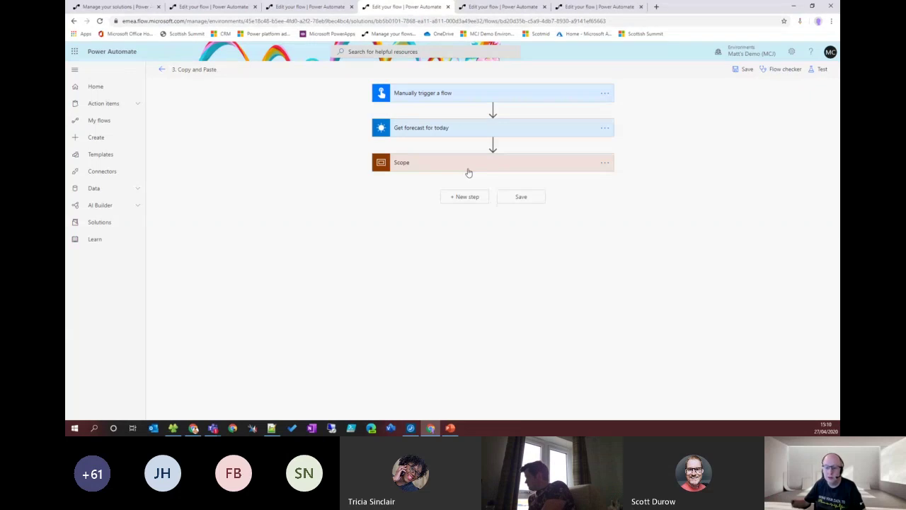
pyautogui.click(507, 163)
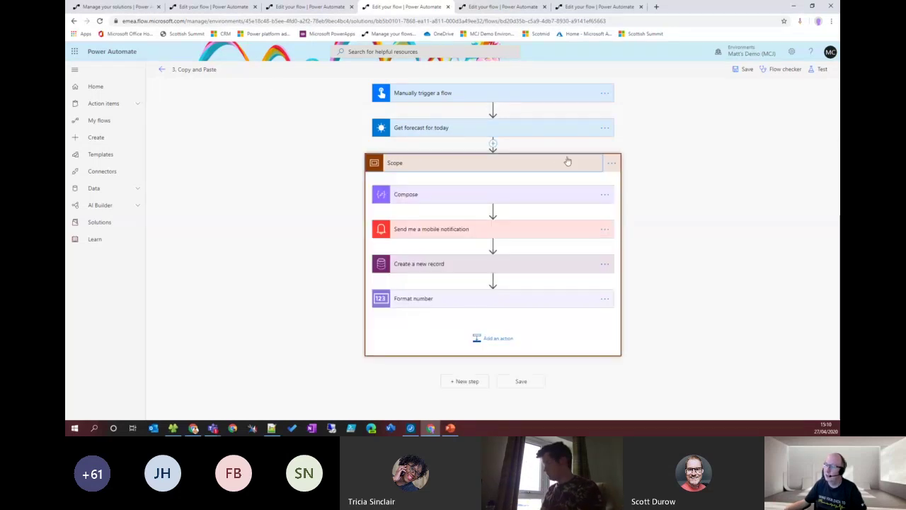
pyautogui.click(560, 162)
# Copy the Get forecast for today action to the clipboard, paste it as a new step after the Scope, and expand the copy
pyautogui.click(498, 129)
pyautogui.click(604, 129)
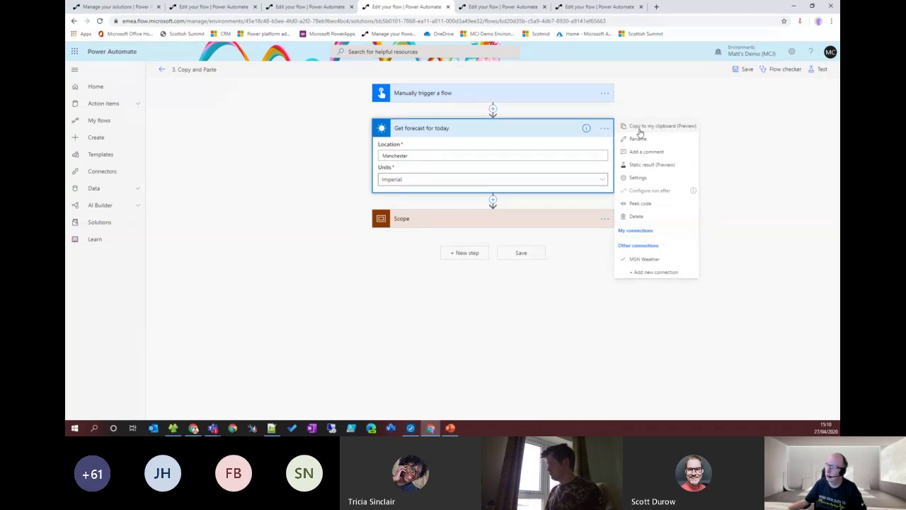
pyautogui.click(639, 132)
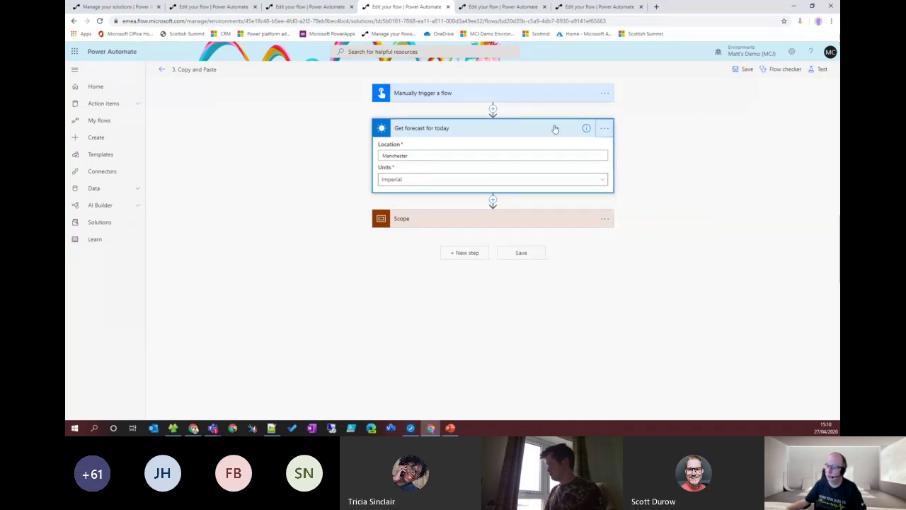
pyautogui.click(465, 253)
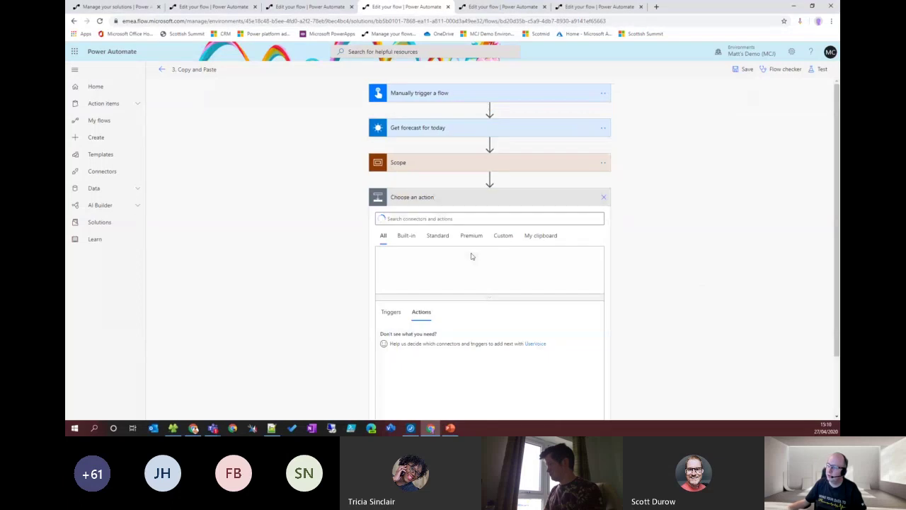
pyautogui.click(539, 236)
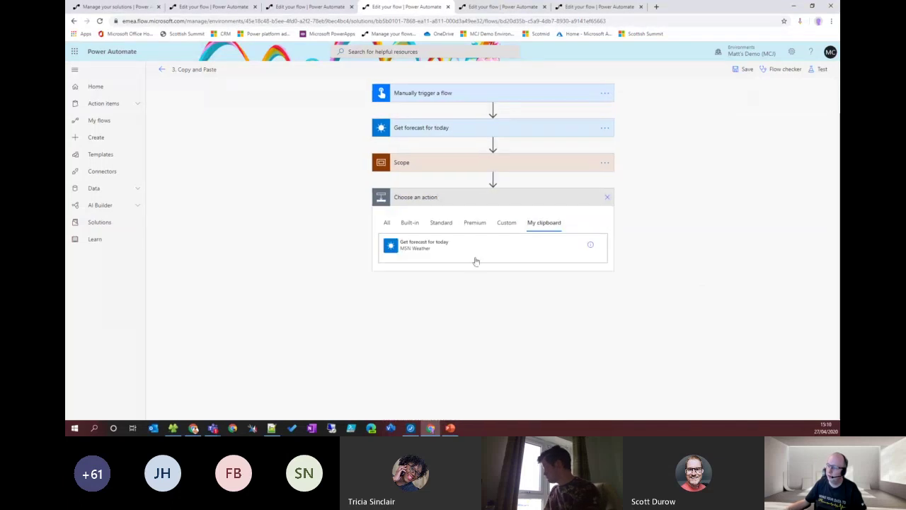
pyautogui.click(421, 252)
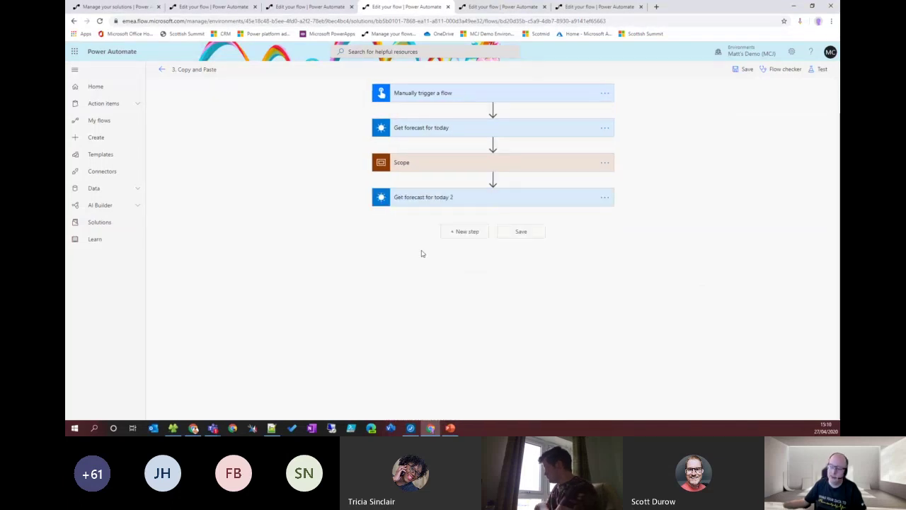
pyautogui.click(474, 202)
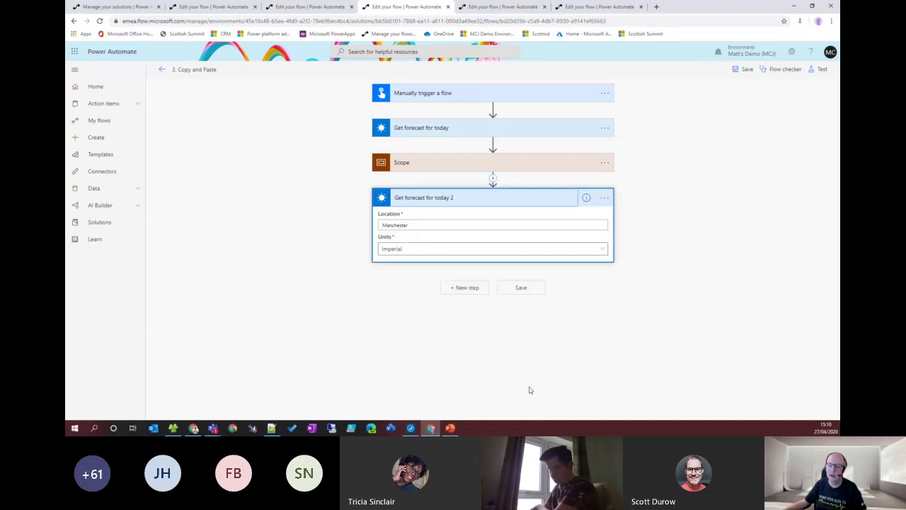
# Copy the whole Scope to the clipboard and paste it as a new step at the end of the flow
pyautogui.click(603, 163)
pyautogui.click(603, 163)
pyautogui.click(546, 166)
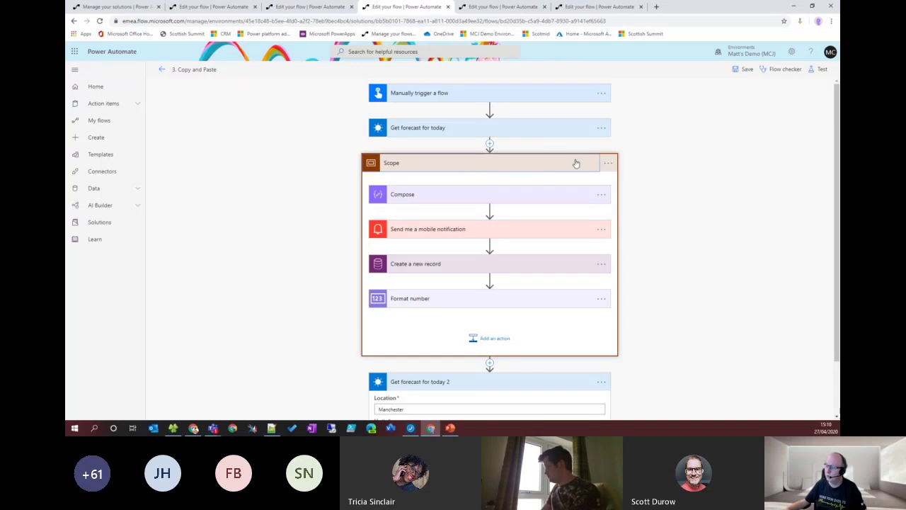
pyautogui.click(574, 166)
pyautogui.click(604, 163)
pyautogui.click(648, 162)
pyautogui.click(465, 288)
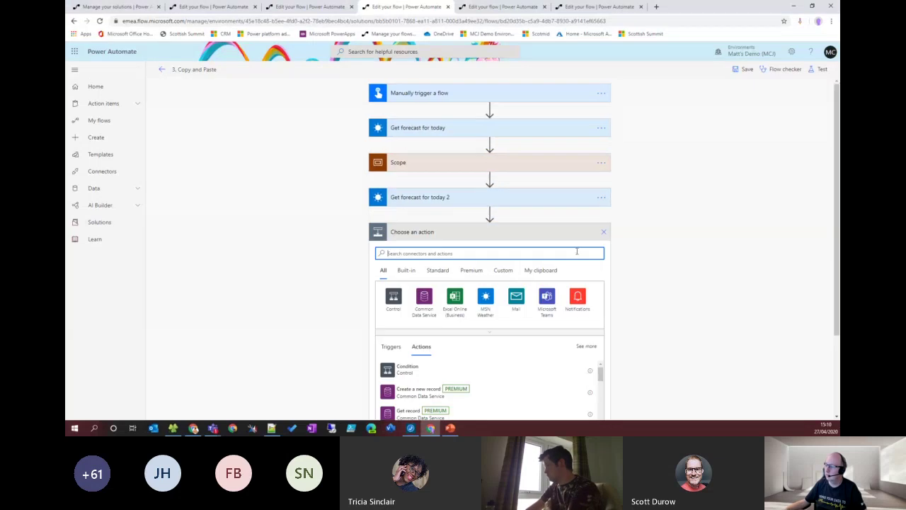
pyautogui.click(552, 275)
pyautogui.click(502, 277)
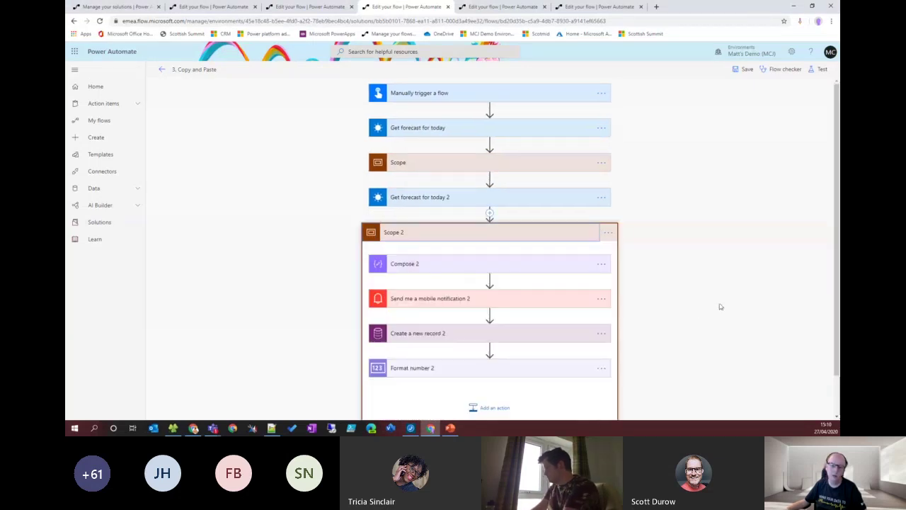
# Check the settings of the Compose and mobile notification actions inside the pasted scope, leaving the scope collapsed
pyautogui.click(533, 264)
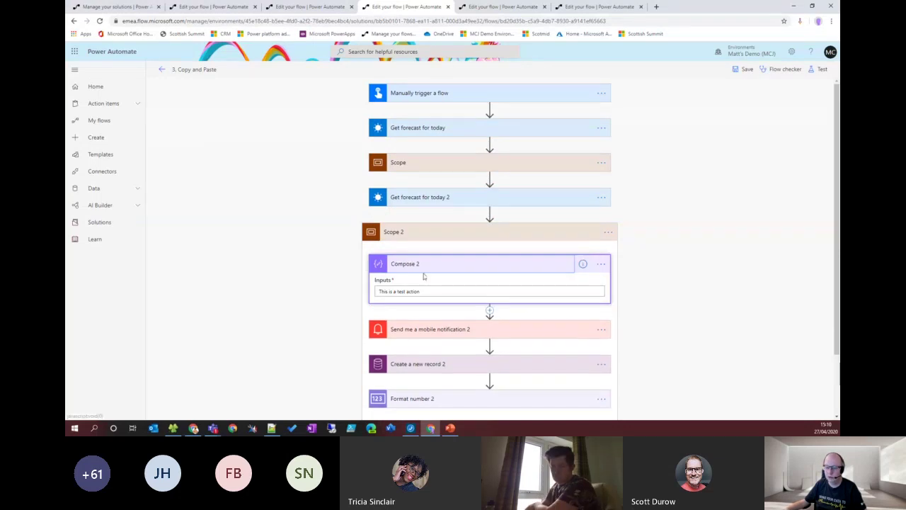
pyautogui.click(518, 328)
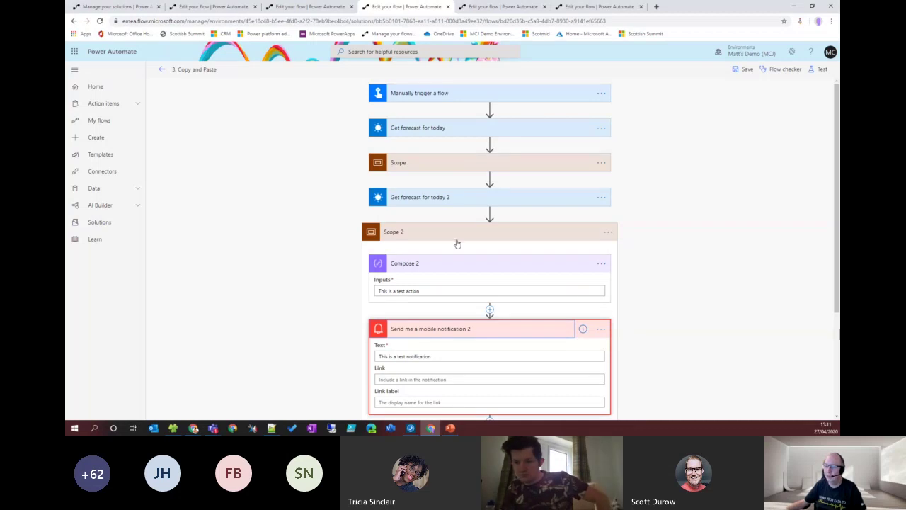
pyautogui.click(495, 238)
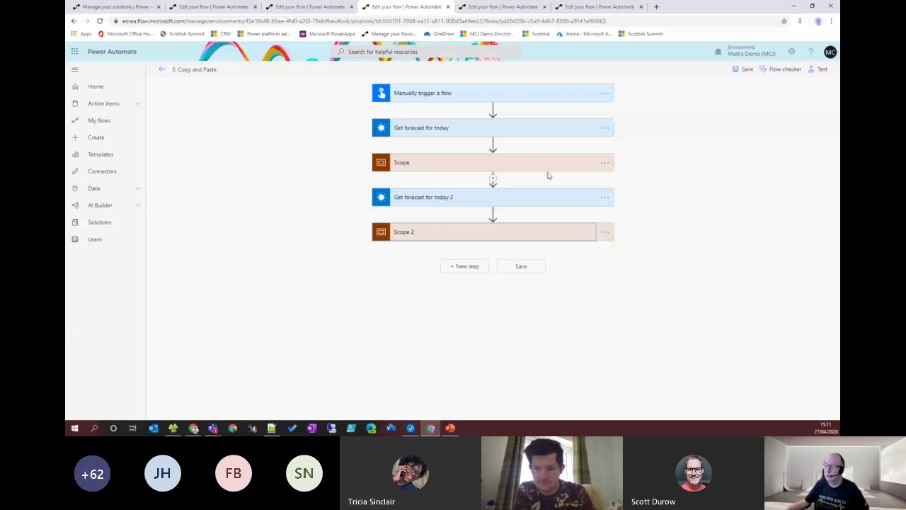
# In the 4. Configure Run After flow, examine the run-after conditions of Get forecast for today and close them without saving changes
pyautogui.hotkey('ctrl', 'Tab')
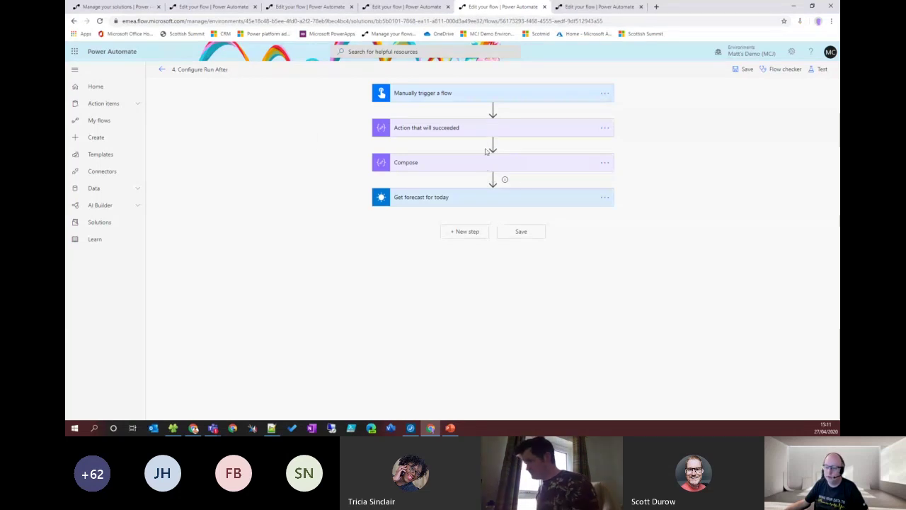
pyautogui.click(546, 204)
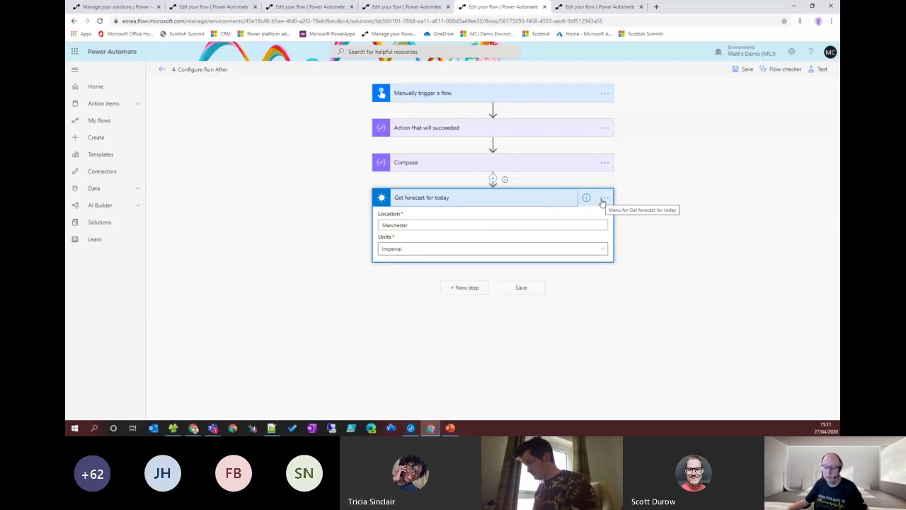
pyautogui.click(603, 199)
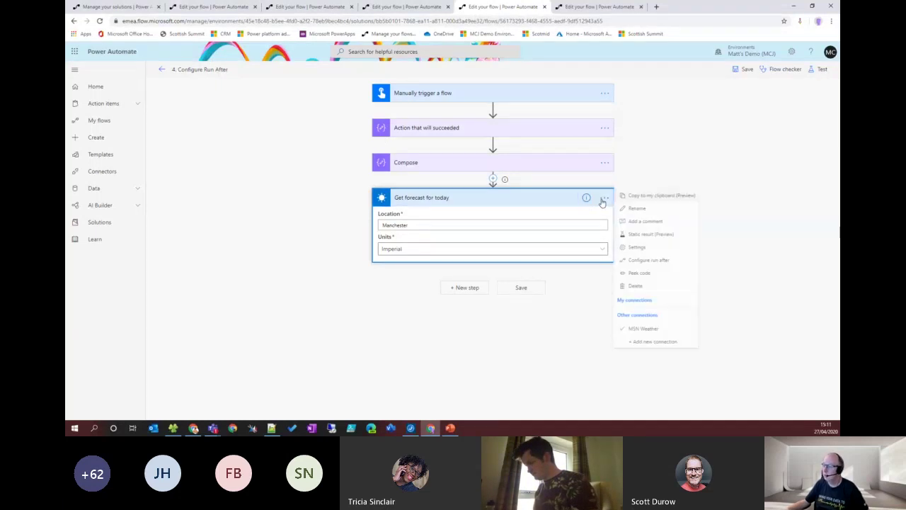
pyautogui.click(641, 260)
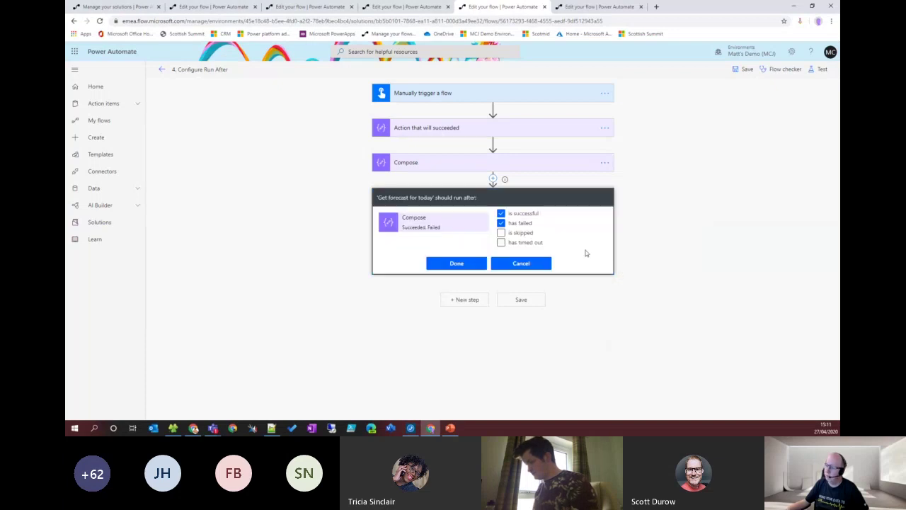
pyautogui.click(501, 214)
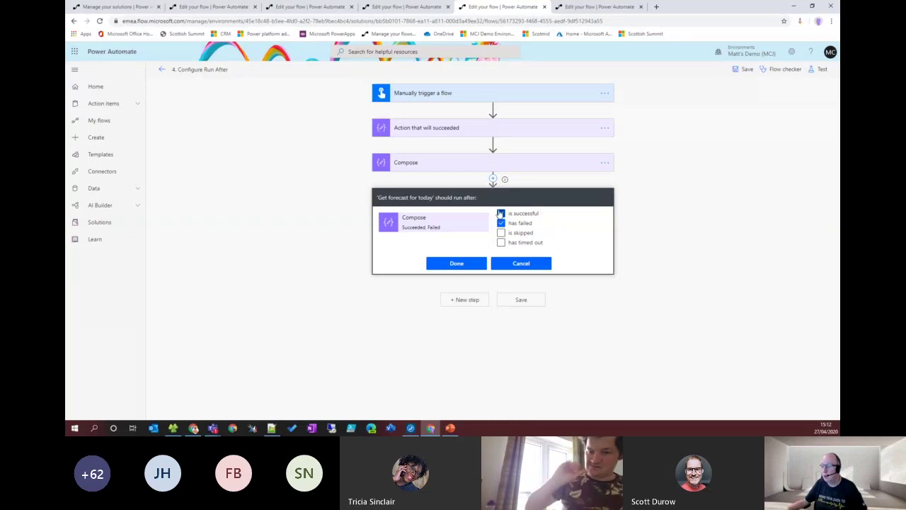
pyautogui.click(500, 214)
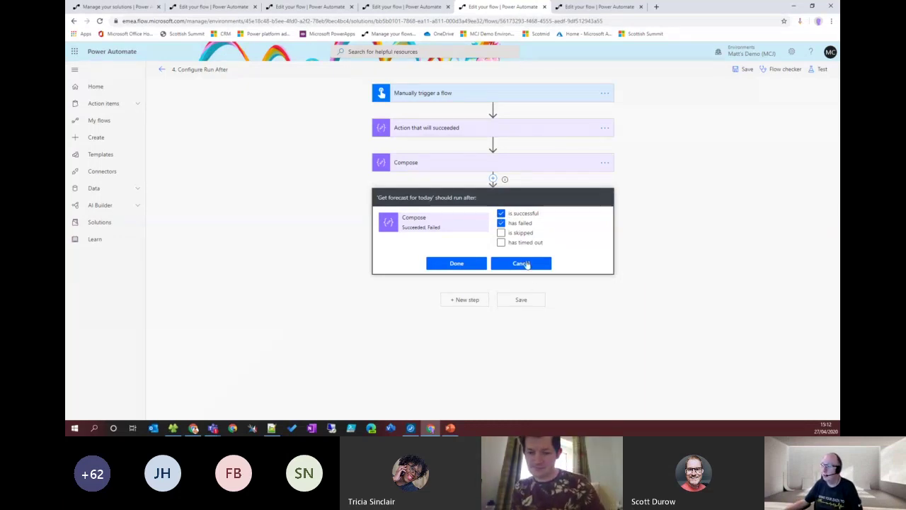
pyautogui.click(526, 264)
# Expand Compose, Action that will succeeded and the manual trigger to review their inputs
pyautogui.click(514, 165)
pyautogui.click(516, 233)
pyautogui.click(499, 130)
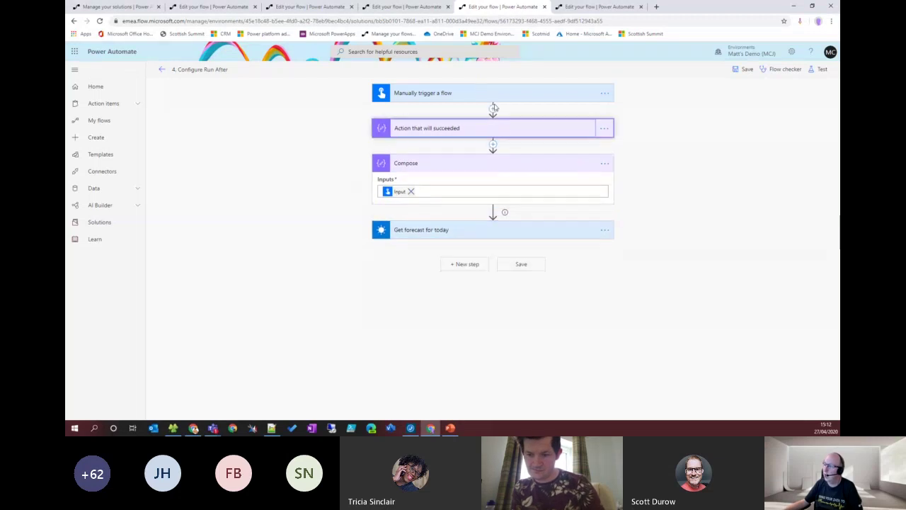
pyautogui.click(478, 93)
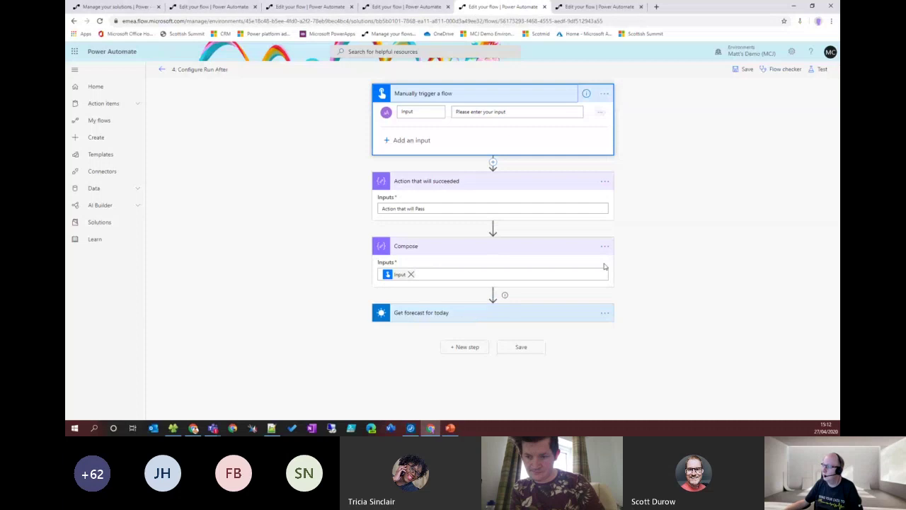
# Test the 4. Configure Run After flow by performing the trigger action manually, and open its run results
pyautogui.click(818, 70)
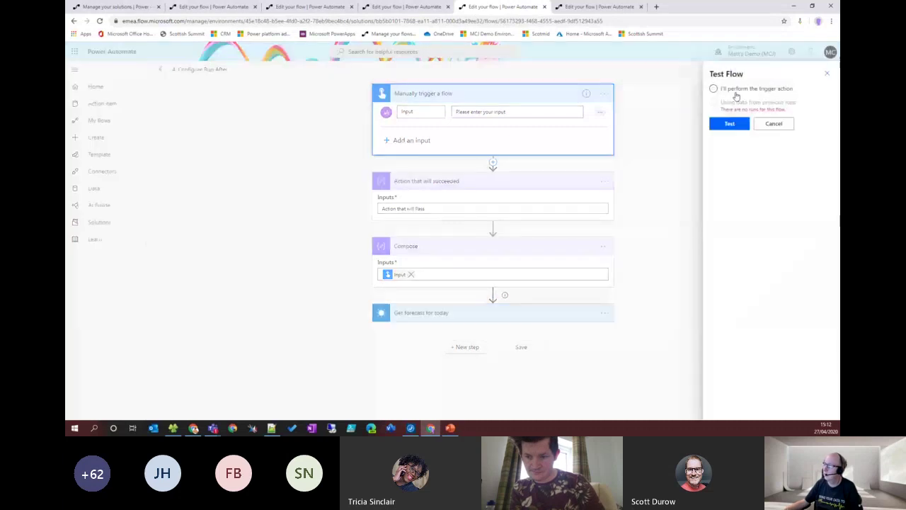
pyautogui.click(728, 123)
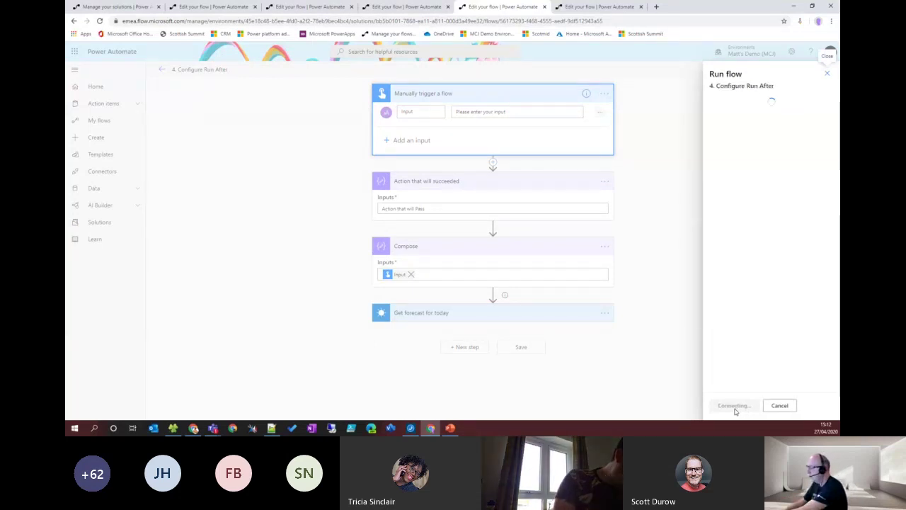
pyautogui.click(729, 405)
pyautogui.click(734, 404)
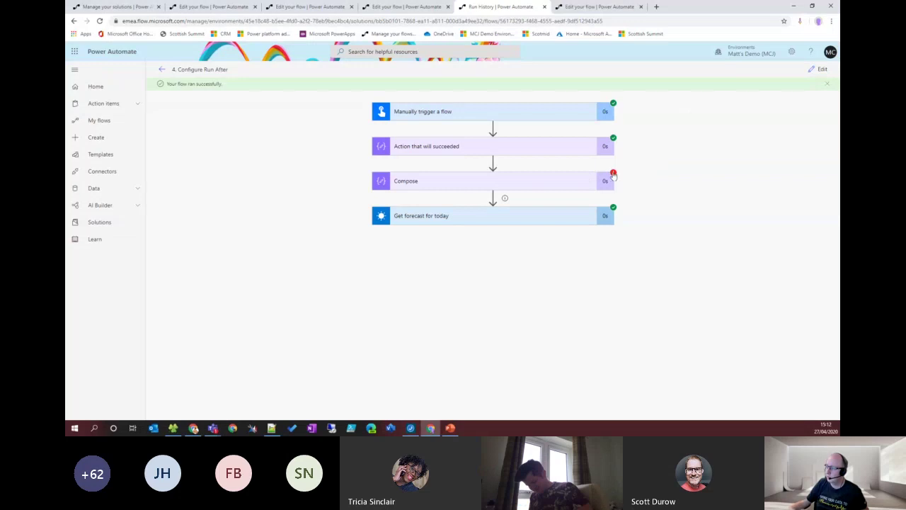
# Check the run results of Compose and Get forecast for today, leaving the forecast action collapsed
pyautogui.click(610, 177)
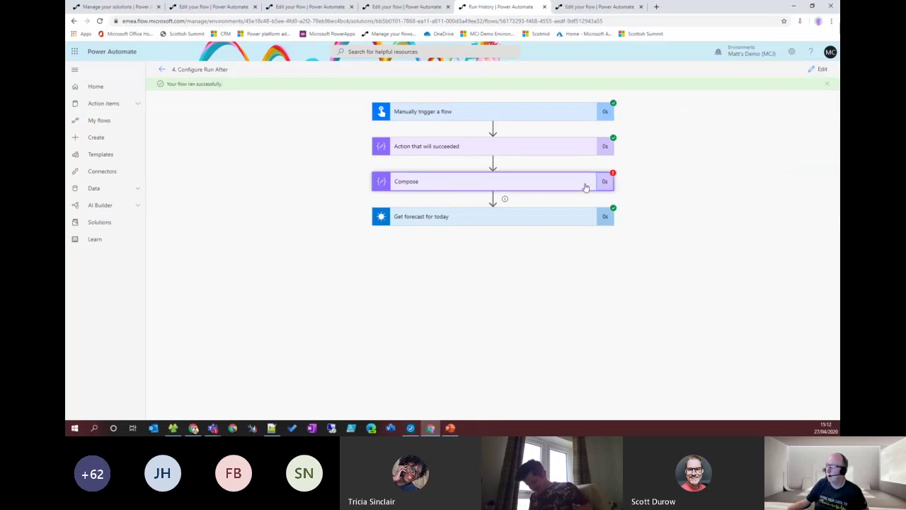
pyautogui.click(542, 220)
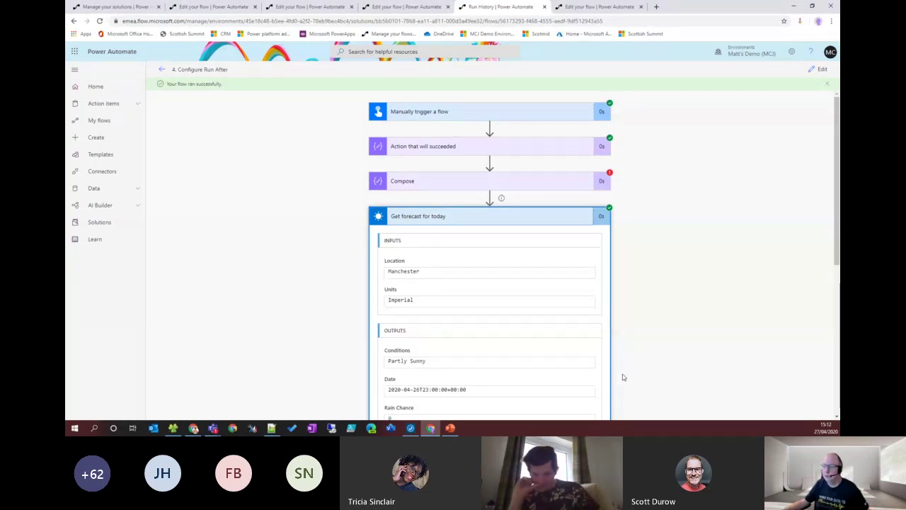
pyautogui.click(527, 222)
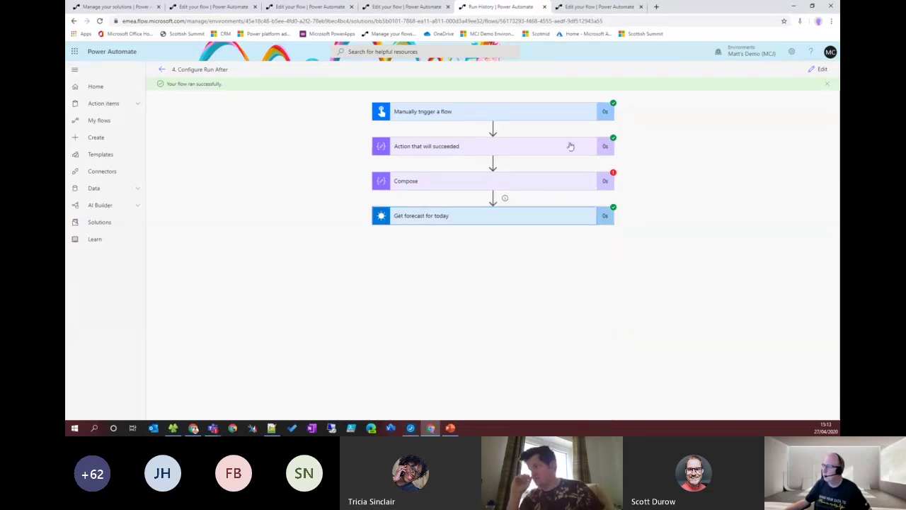
# In the 5. Date Diff flow, examine the expression in the Days action's inputs and collapse the action
pyautogui.click(601, 7)
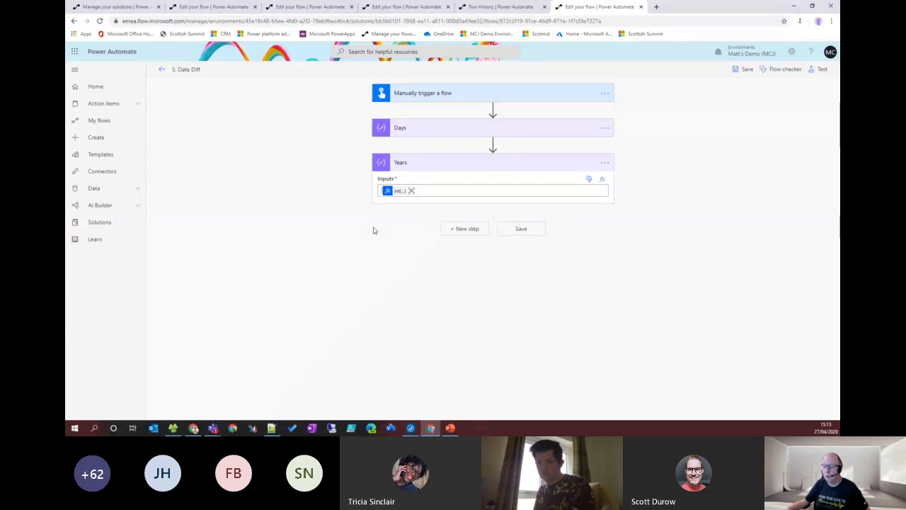
pyautogui.click(433, 130)
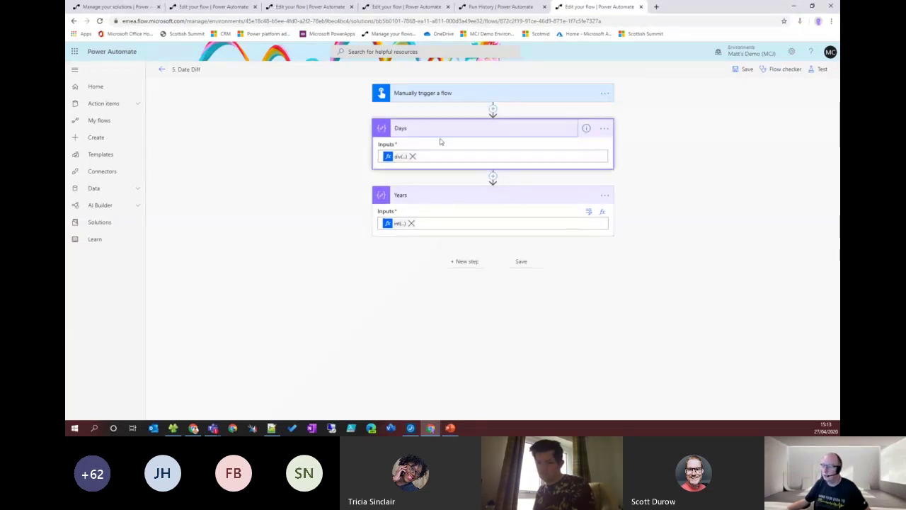
pyautogui.click(400, 157)
pyautogui.click(400, 159)
pyautogui.click(399, 160)
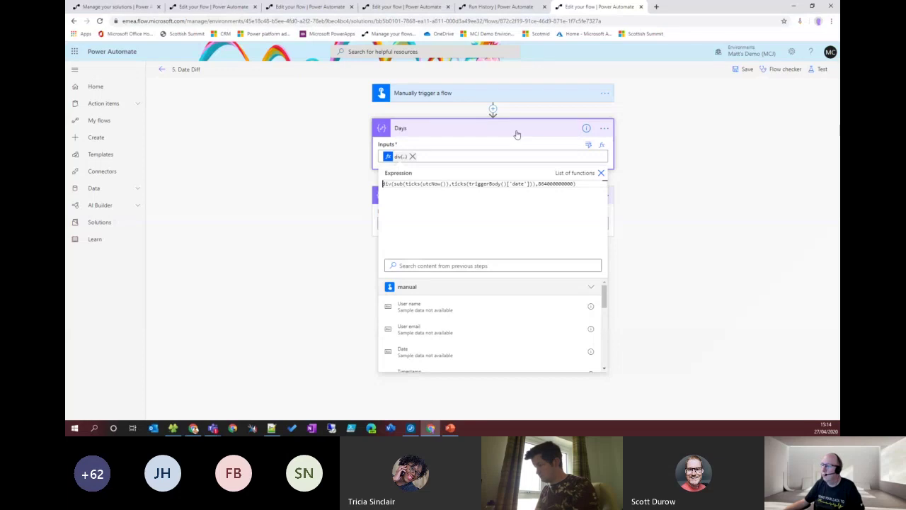
pyautogui.click(516, 129)
# Test the 5. Date Diff flow manually with 23 April 2020 as the picked date, and open its run results
pyautogui.click(820, 69)
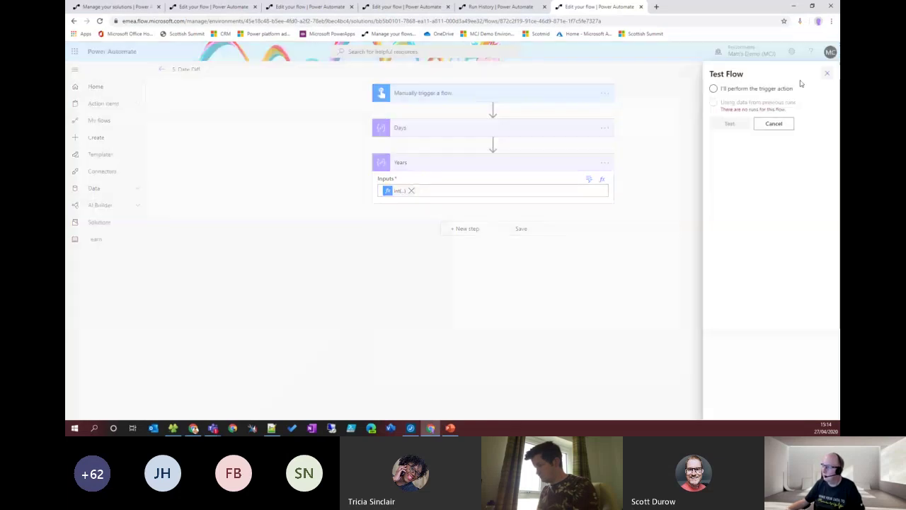
pyautogui.click(728, 123)
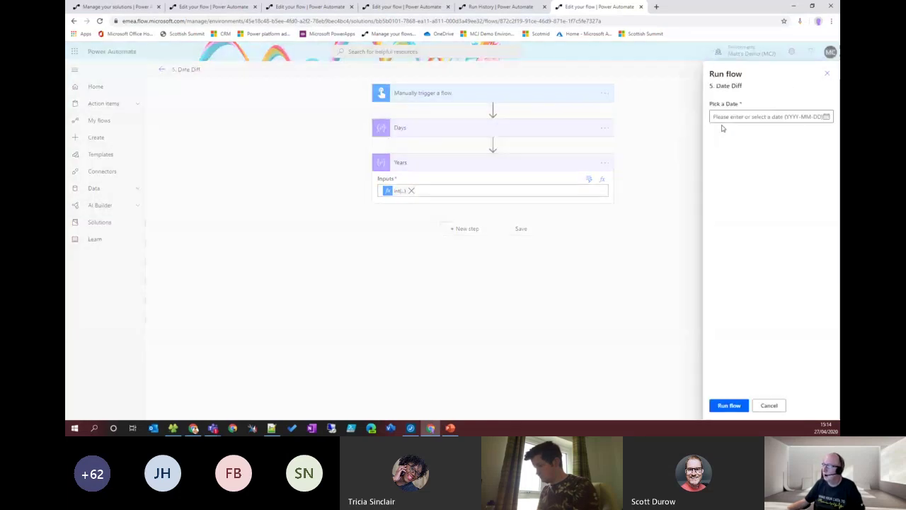
pyautogui.click(826, 127)
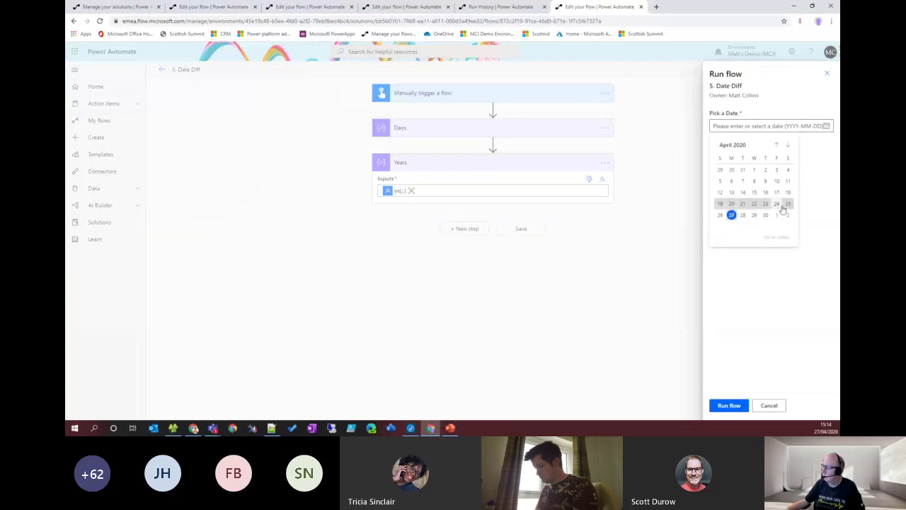
pyautogui.click(765, 204)
pyautogui.click(728, 405)
pyautogui.click(725, 406)
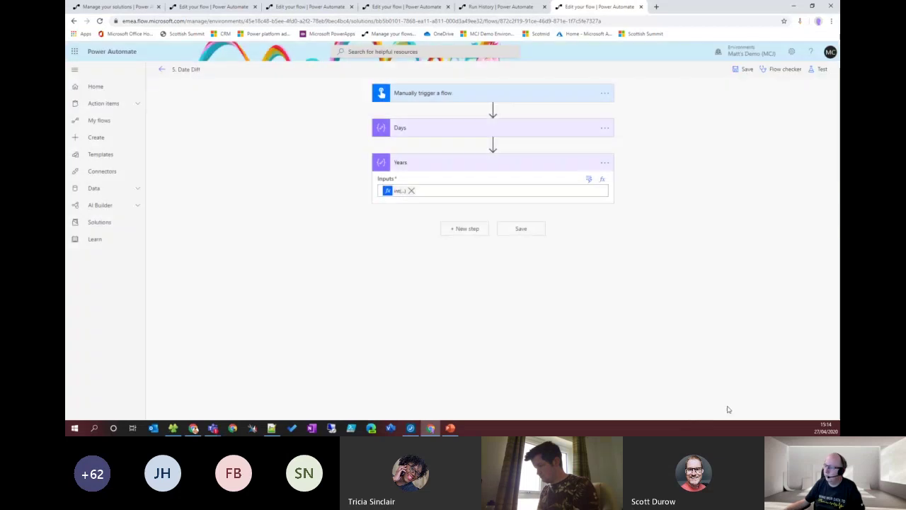
# Review the inputs and outputs of Days and Years in the run results, and return the flow to editing
pyautogui.click(507, 145)
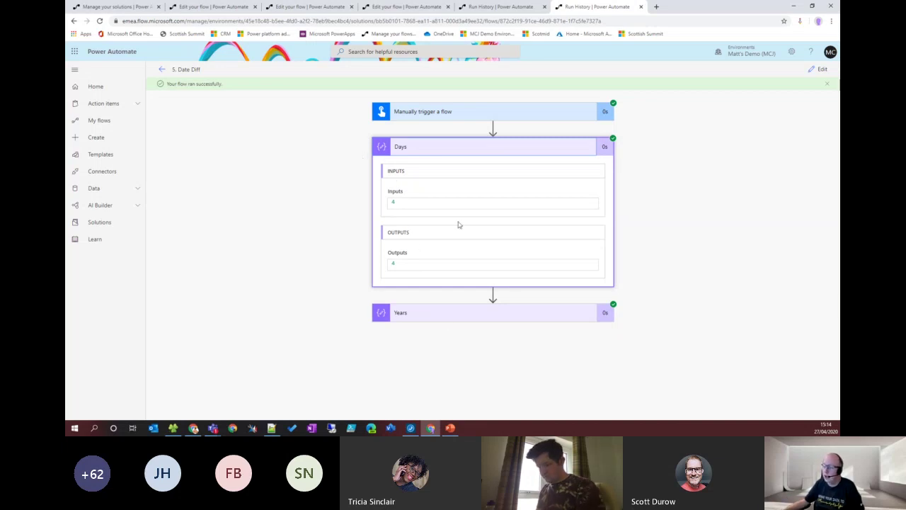
pyautogui.click(445, 312)
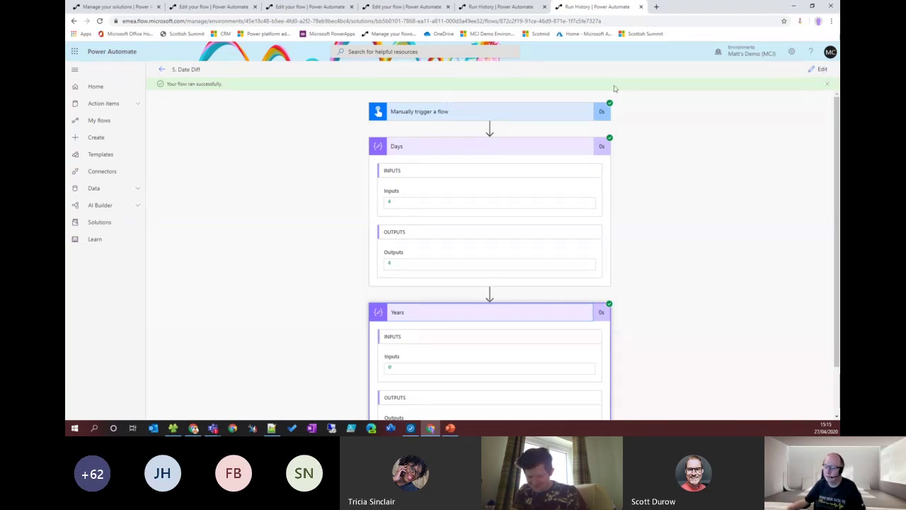
pyautogui.click(819, 69)
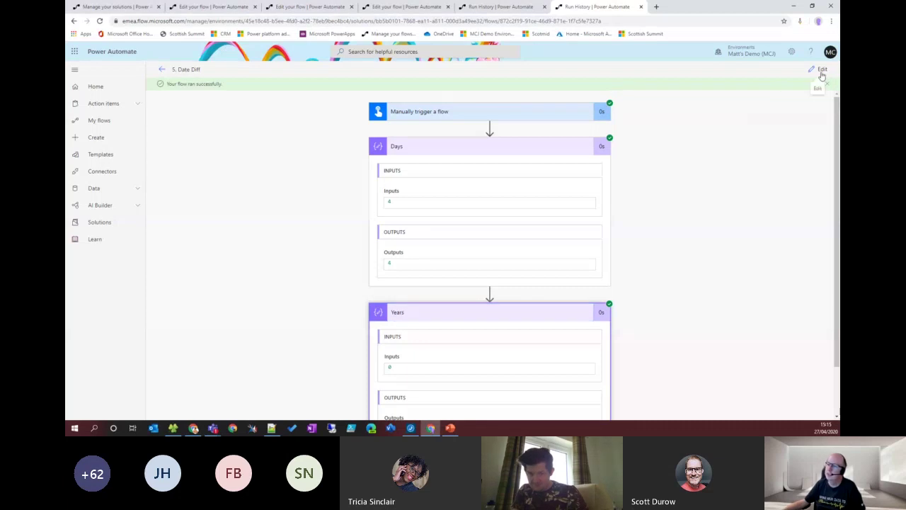
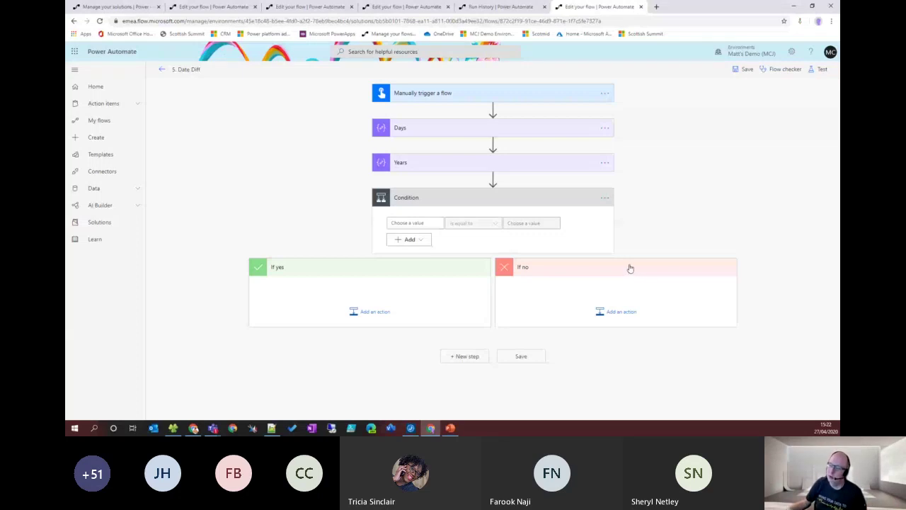
# Add a second row and a nested group to the Condition below Years
pyautogui.click(436, 223)
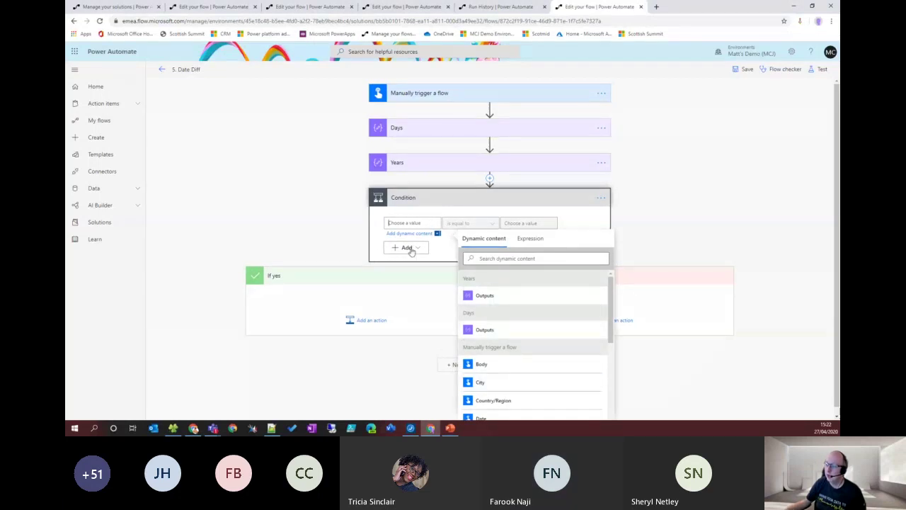
pyautogui.click(409, 248)
pyautogui.click(414, 259)
pyautogui.click(428, 277)
pyautogui.click(428, 303)
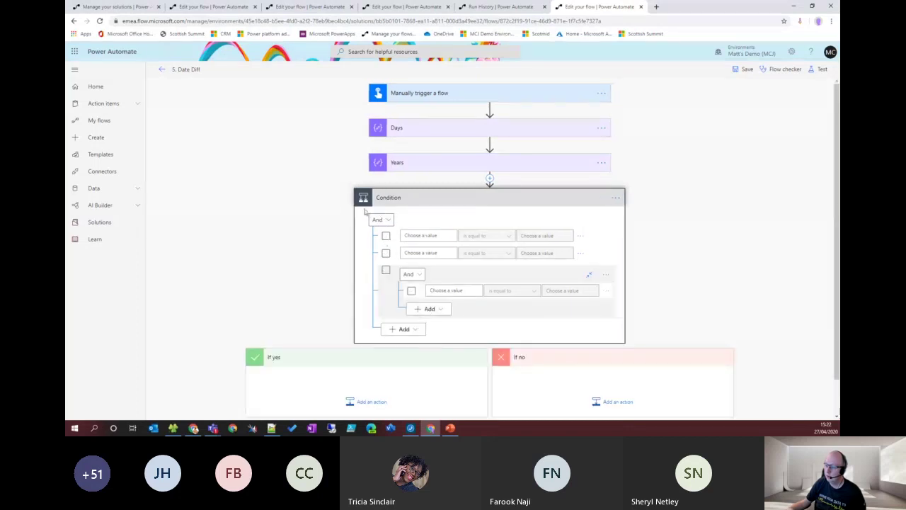
# Show the dynamic content available for the first condition row's value, and switch to the closing slide in PowerPoint
pyautogui.click(429, 235)
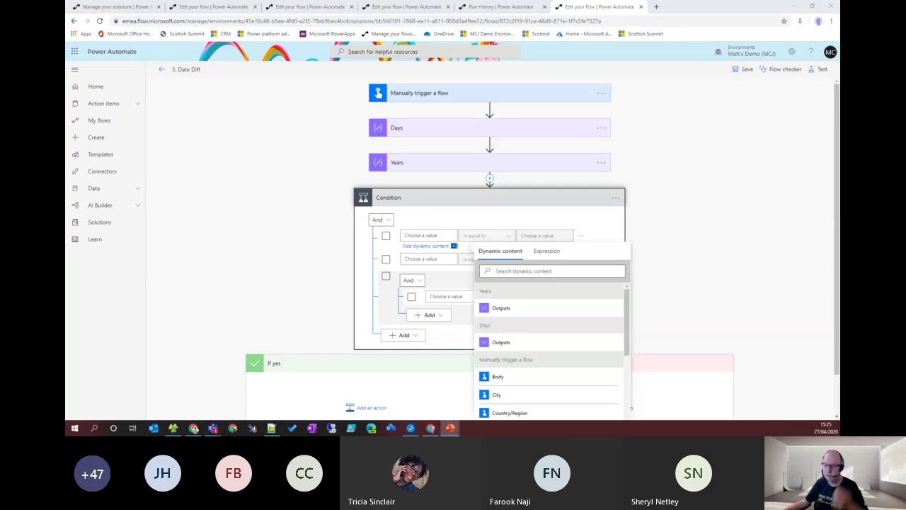
pyautogui.hotkey('alt', 'Tab')
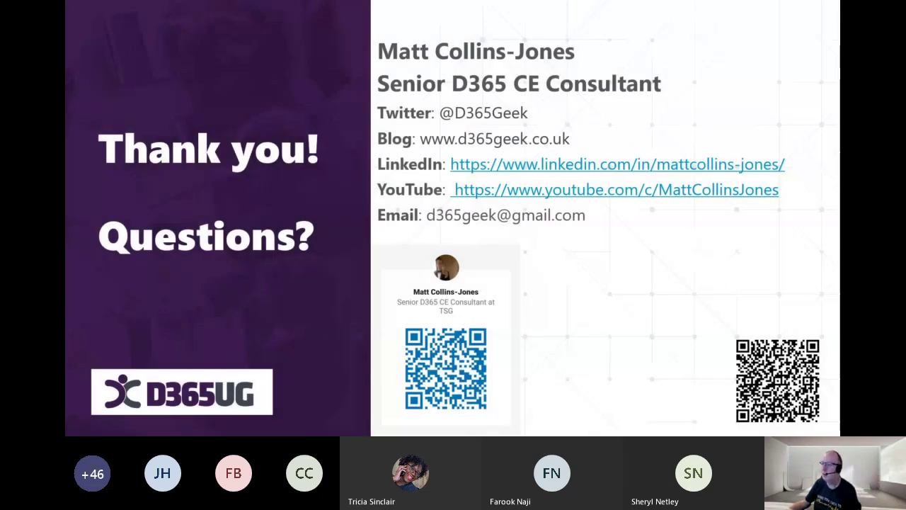